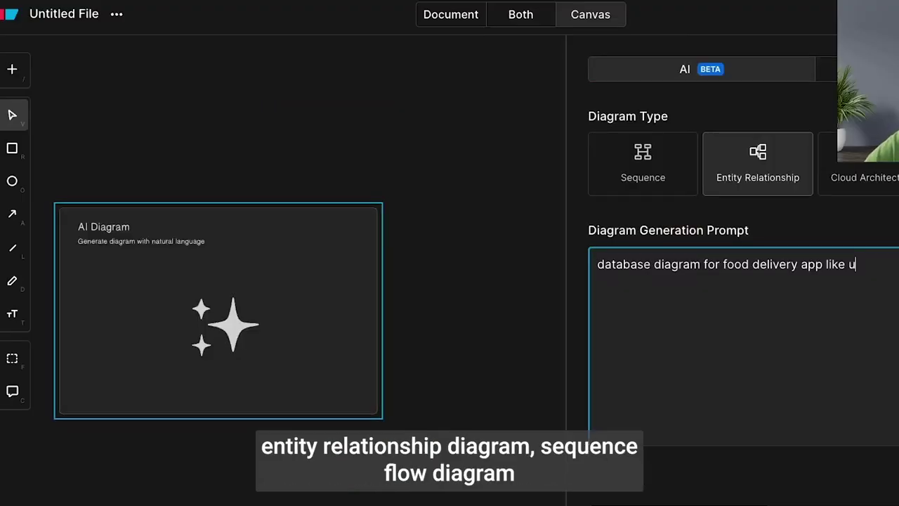
Step: Finish the food-delivery ERD prompt with 'ber eats payment , billing, user auth' and generate it
type("ber eats payment , billing, user auth")
key("Return")
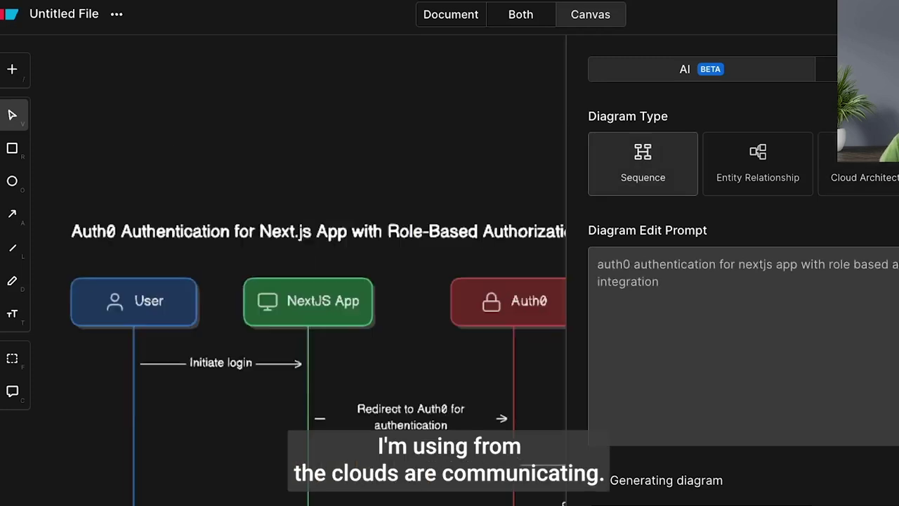
Step: Scroll down the canvas to view the generated diagrams
scroll(492, 141, "down", 3)
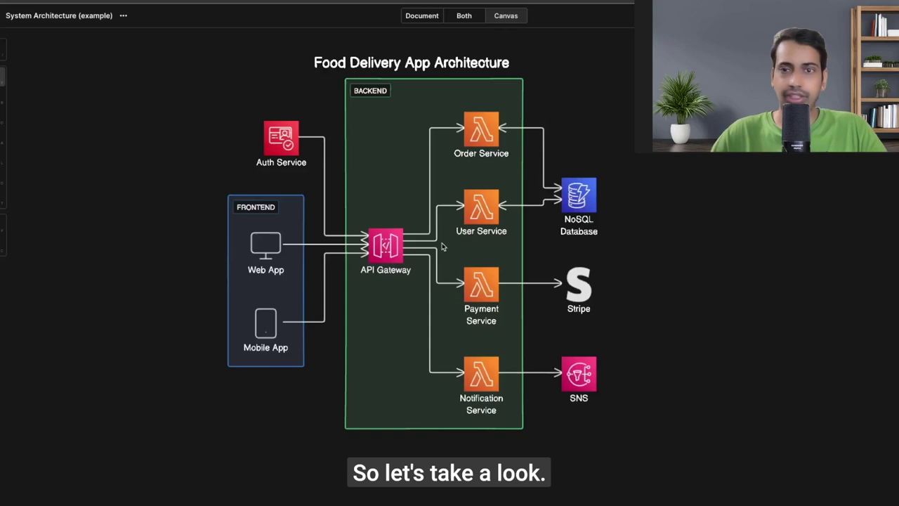
Step: Switch the example file to its Document view and scroll through the written outline
left_click(421, 16)
scroll(385, 250, "down", 15)
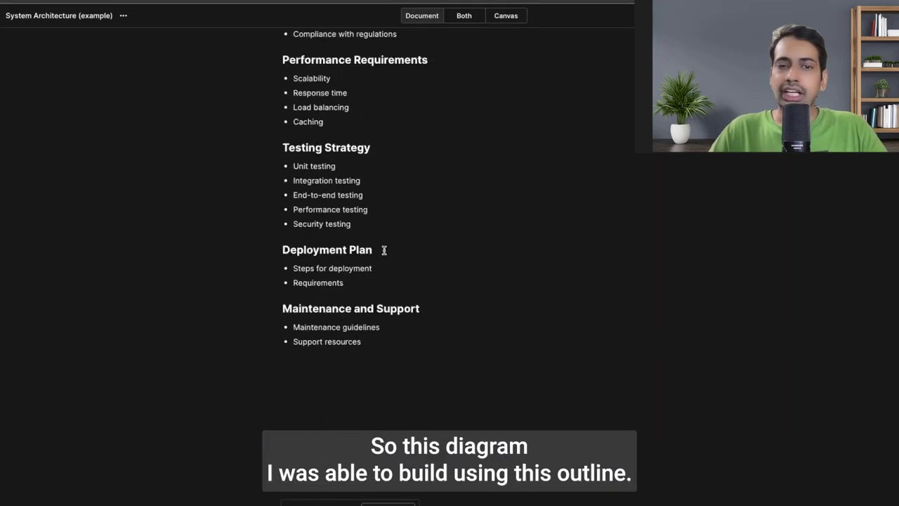
scroll(384, 250, "up", 15)
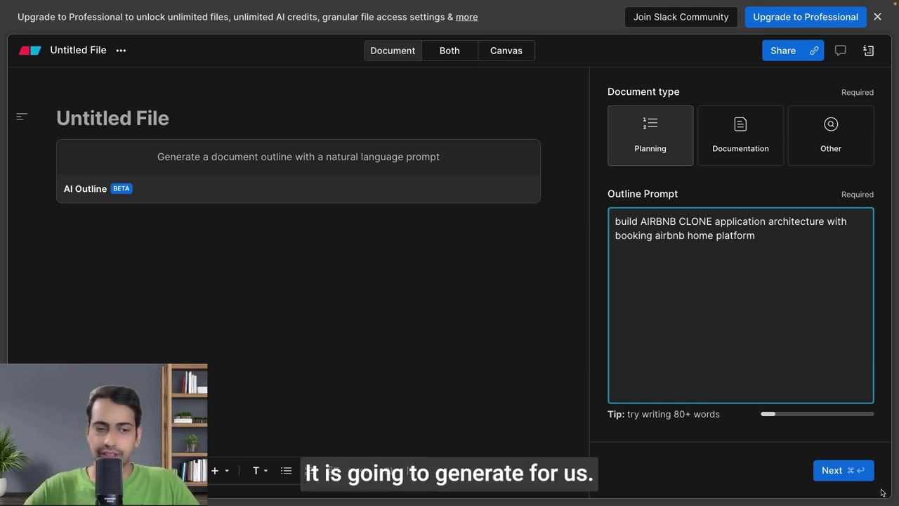
Step: Get the follow-up questions; choose Both, with Guests, Hosts, Admins and Support staff roles
left_click(868, 471)
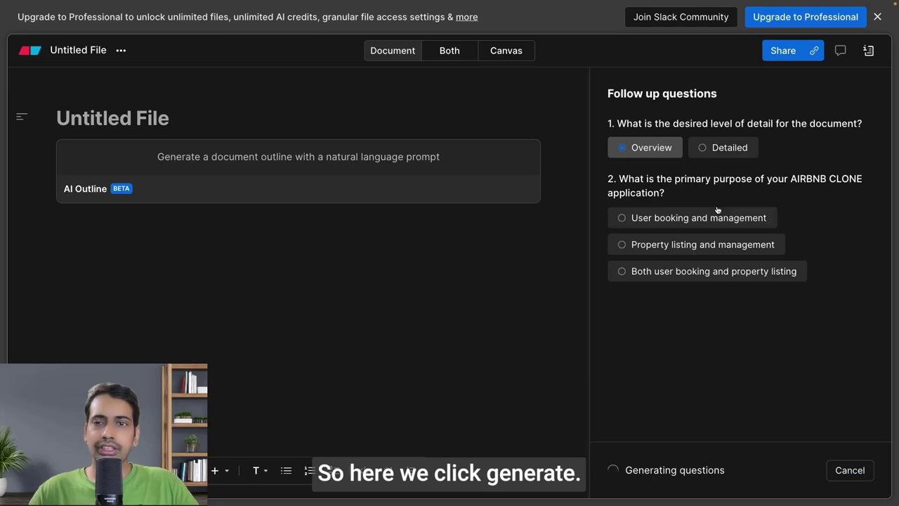
left_click(660, 272)
scroll(670, 313, "down", 1)
left_click(646, 286)
left_click(717, 286)
left_click(786, 286)
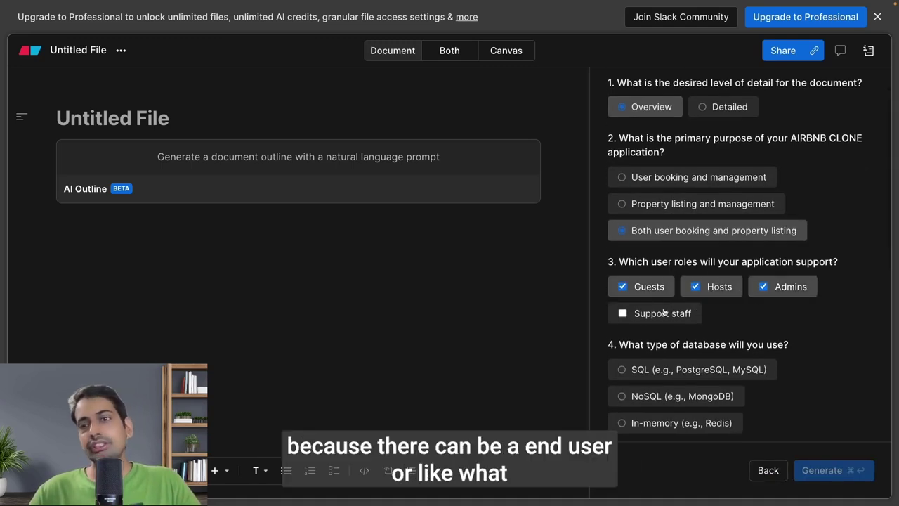
left_click(664, 314)
scroll(664, 313, "down", 2)
Step: Choose an in-memory Redis database, a React front end and a Node.js with Express back end
left_click(668, 281)
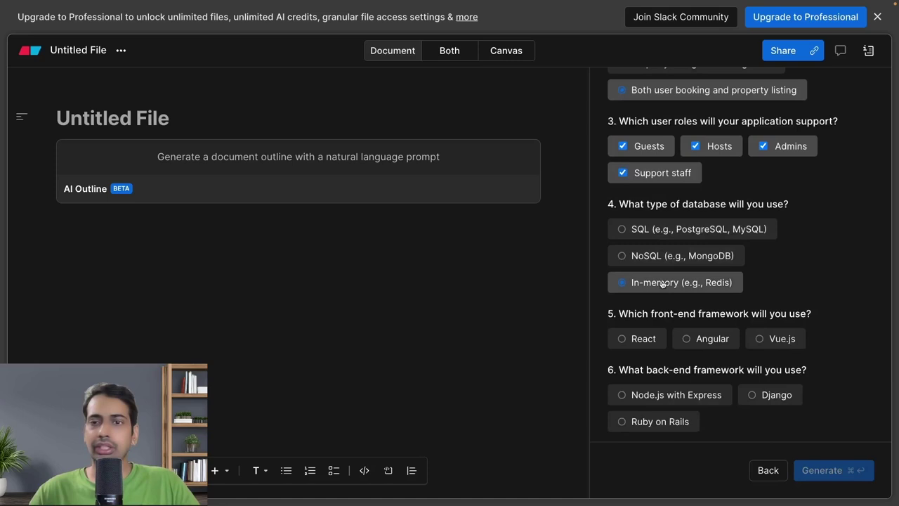
scroll(667, 282, "down", 2)
left_click(636, 254)
scroll(643, 257, "down", 1)
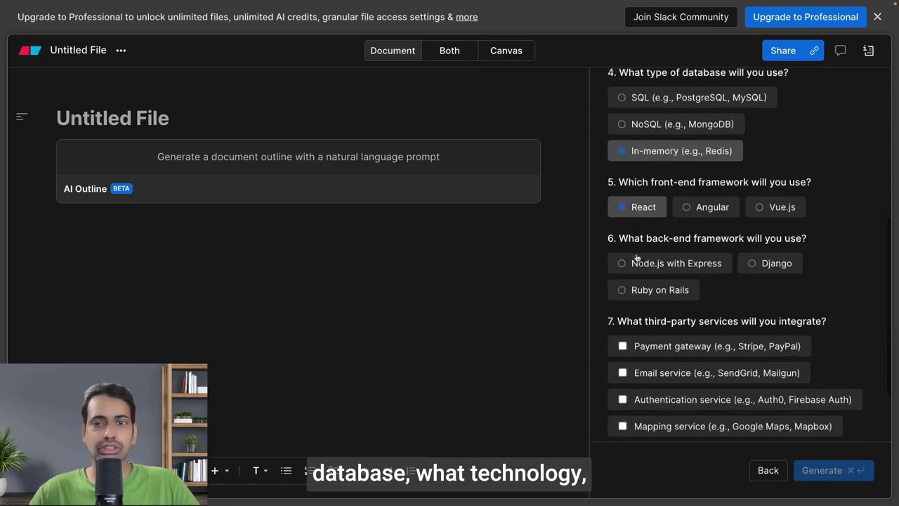
left_click(656, 256)
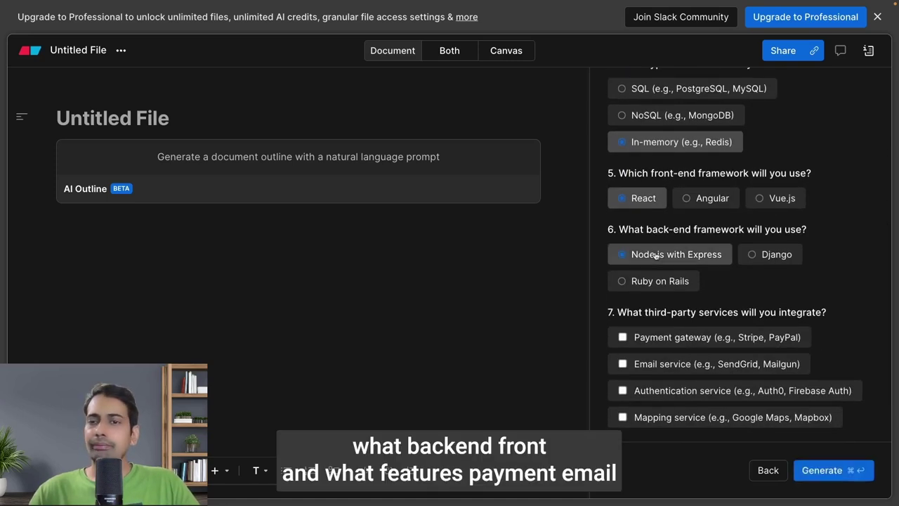
Step: Add payment gateway, email, authentication and mapping service integrations
scroll(697, 257, "down", 1)
left_click(695, 267)
left_click(692, 295)
left_click(688, 321)
left_click(678, 348)
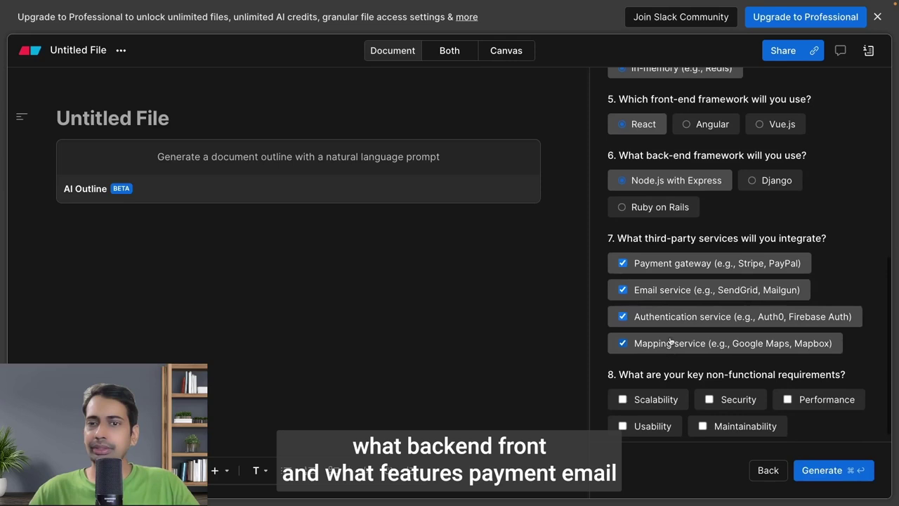
scroll(660, 373, "down", 1)
Step: Require scalability, security, performance, maintainability and usability, and set the detail level to Detailed
left_click(652, 387)
left_click(727, 387)
left_click(811, 387)
left_click(734, 414)
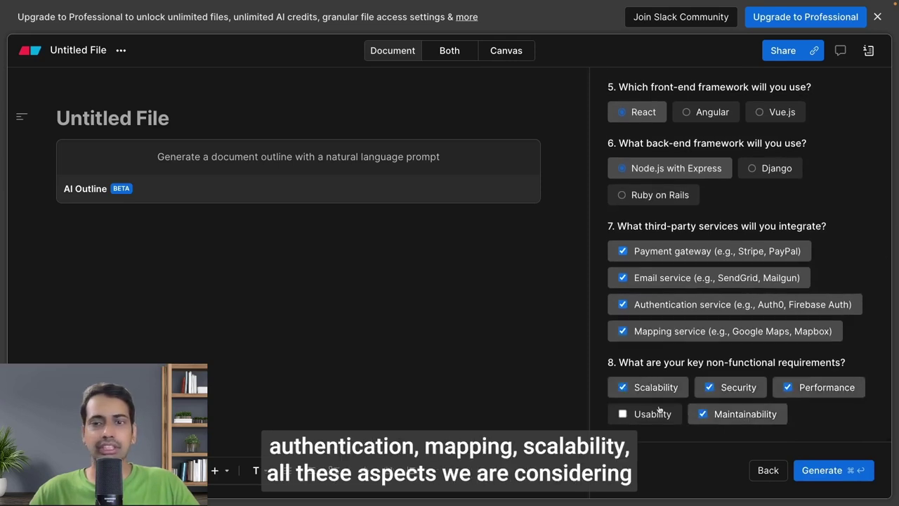
left_click(641, 414)
scroll(710, 351, "up", 6)
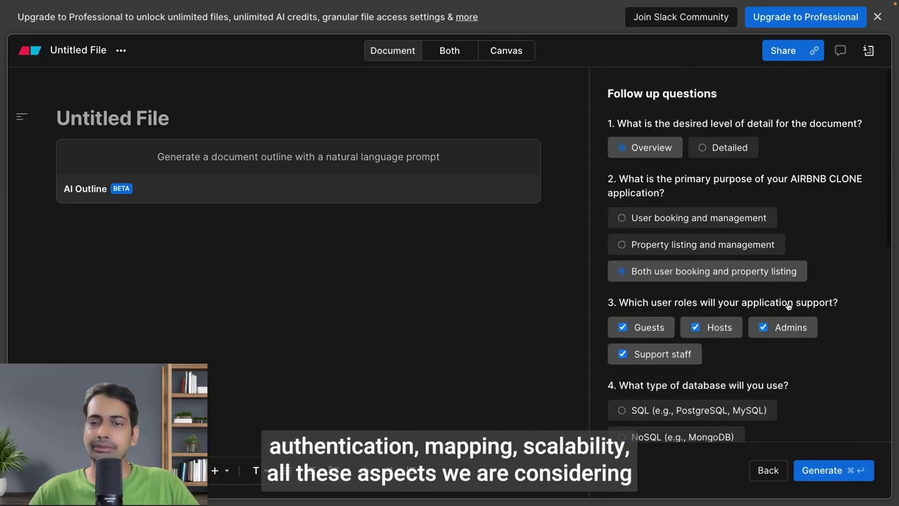
left_click(702, 149)
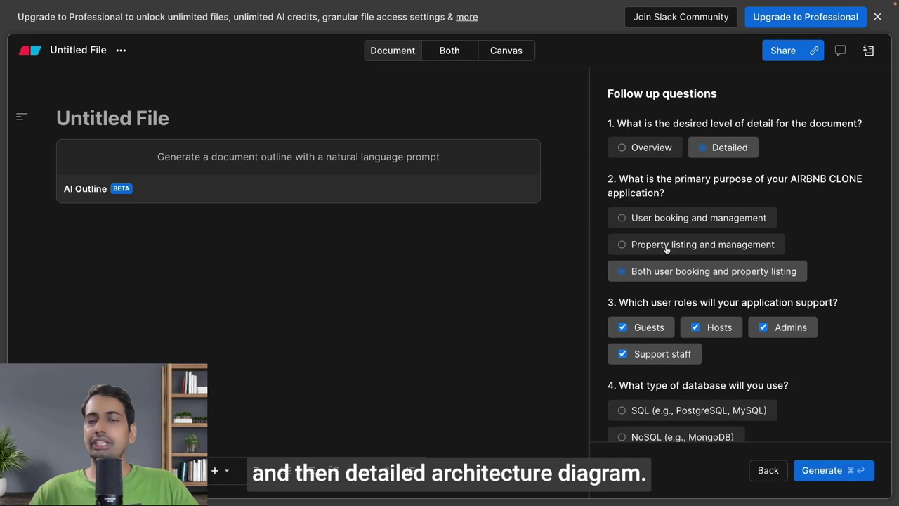
scroll(666, 249, "down", 2)
scroll(666, 246, "down", 4)
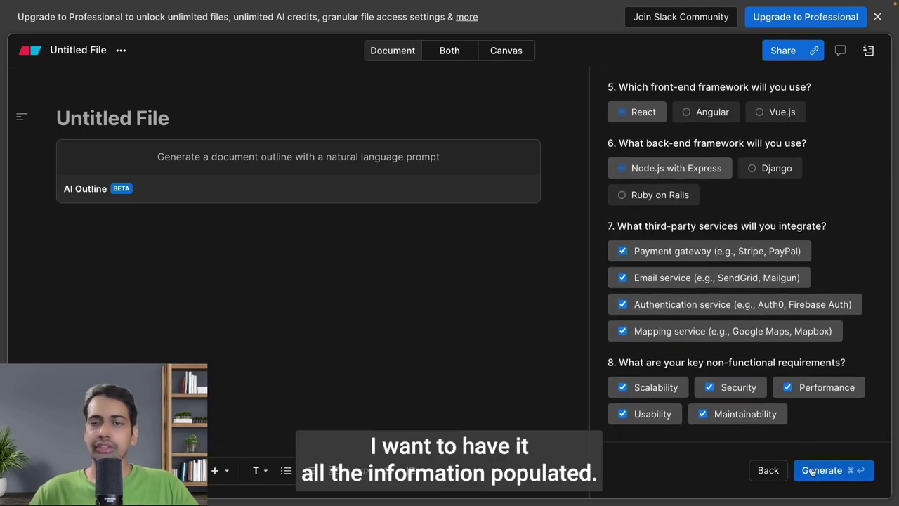
Step: Insert the generated Airbnb clone outline into the document, then reopen Untitled File in canvas view
left_click(812, 472)
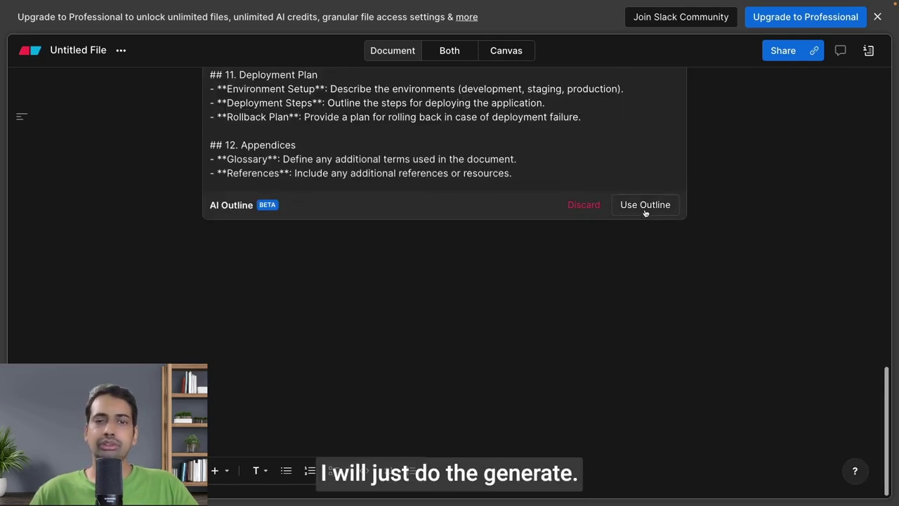
left_click(645, 206)
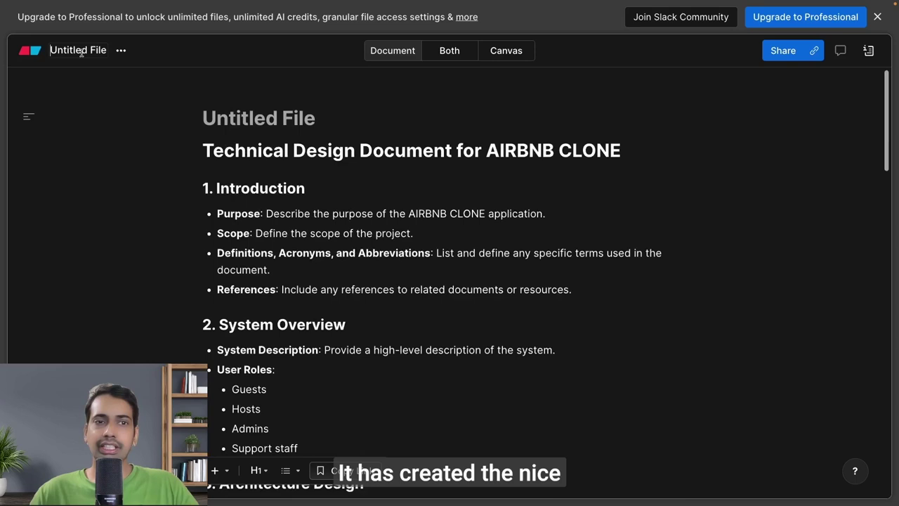
left_click(36, 49)
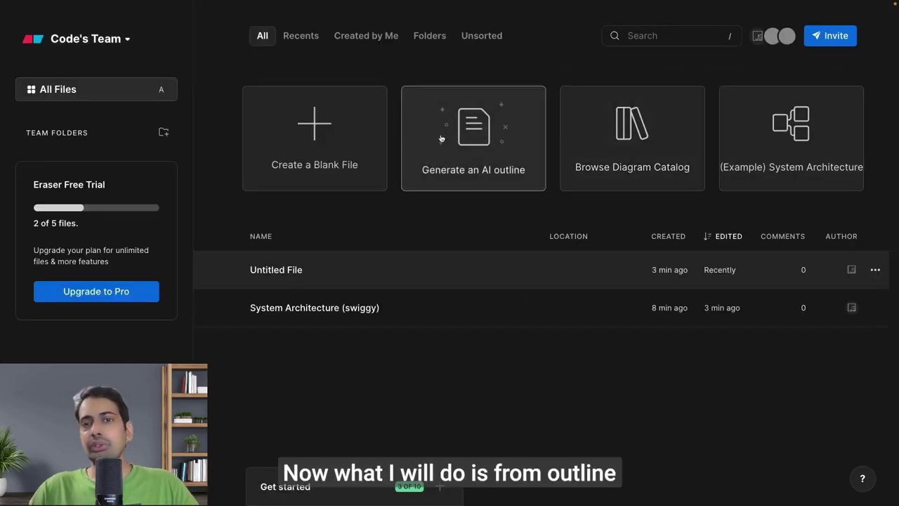
left_click(329, 280)
left_click(507, 56)
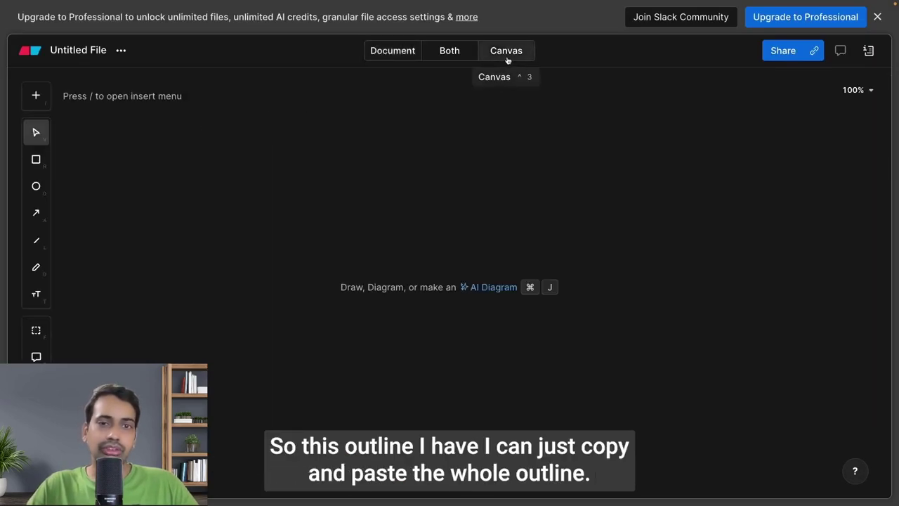
Step: Paste the prepared outline into the AI Diagram prompt and generate the cloud architecture diagram
left_click(489, 287)
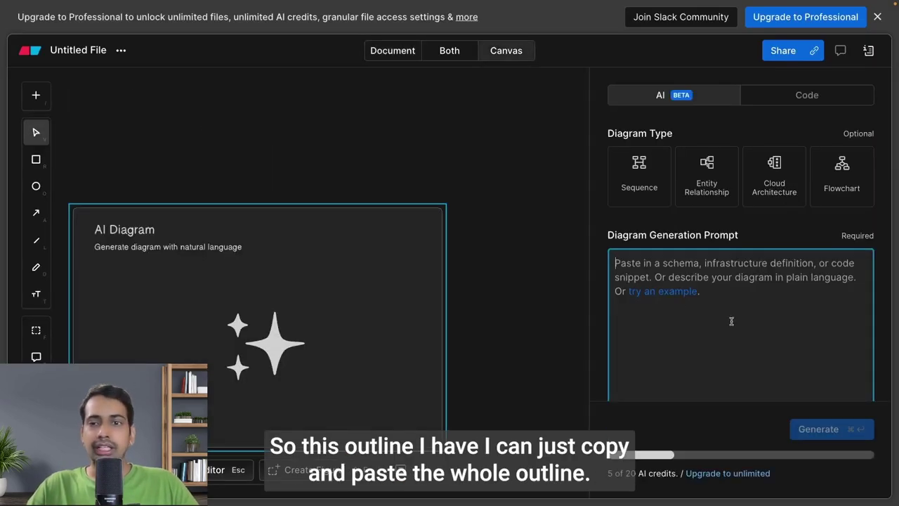
key("super+v")
left_click(819, 428)
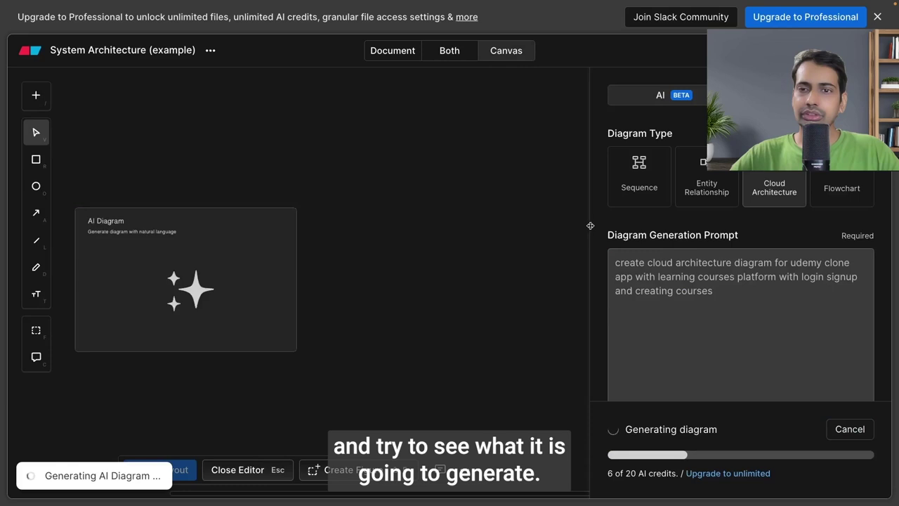
Step: Widen the AI prompt panel while the Udemy clone architecture diagram generates
left_click_drag(590, 225, 486, 221)
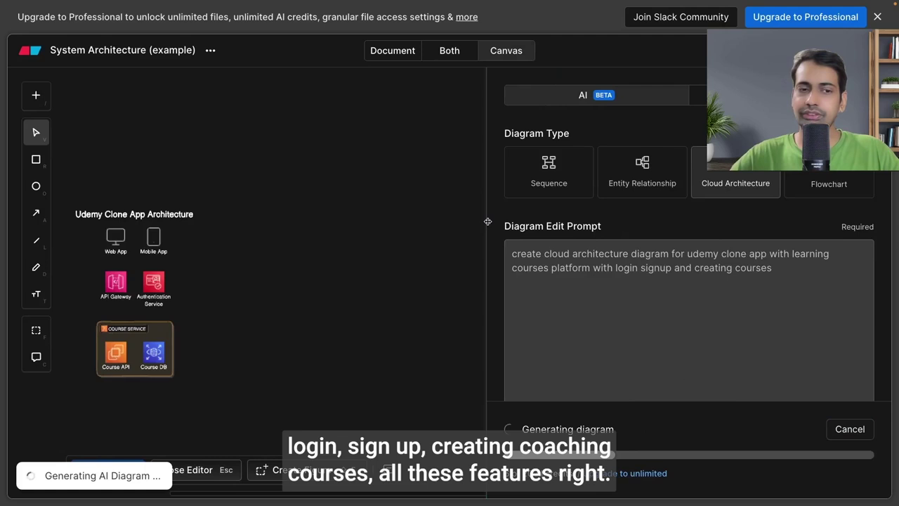
Step: Close the editor, centre the Udemy architecture diagram, and begin the Udemy clone database prompt
key("Escape")
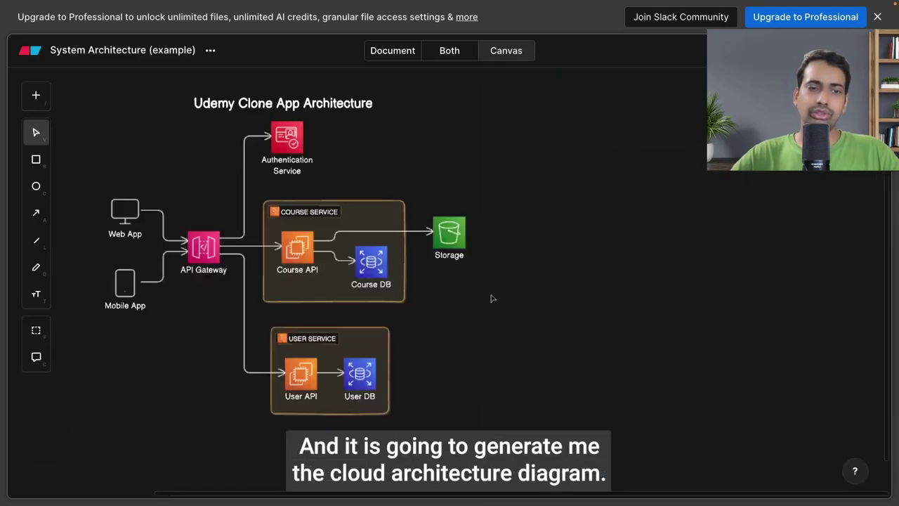
left_click_drag(367, 217, 504, 230)
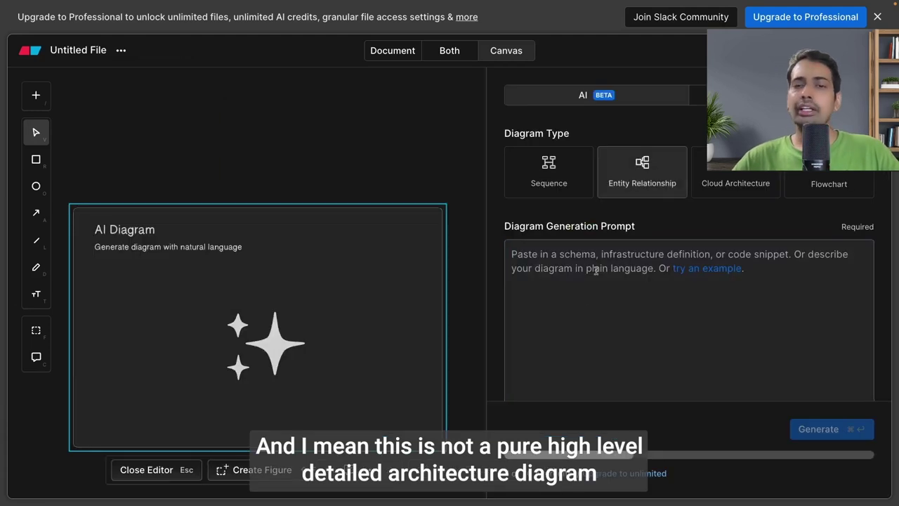
left_click(567, 300)
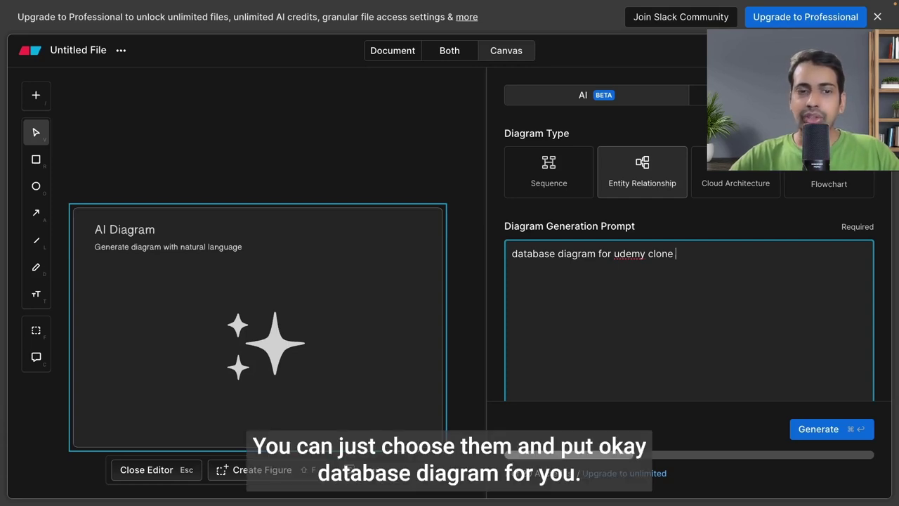
Step: Complete the prompt as 'database diagram for udemy clone app' and generate the ERD
type("app")
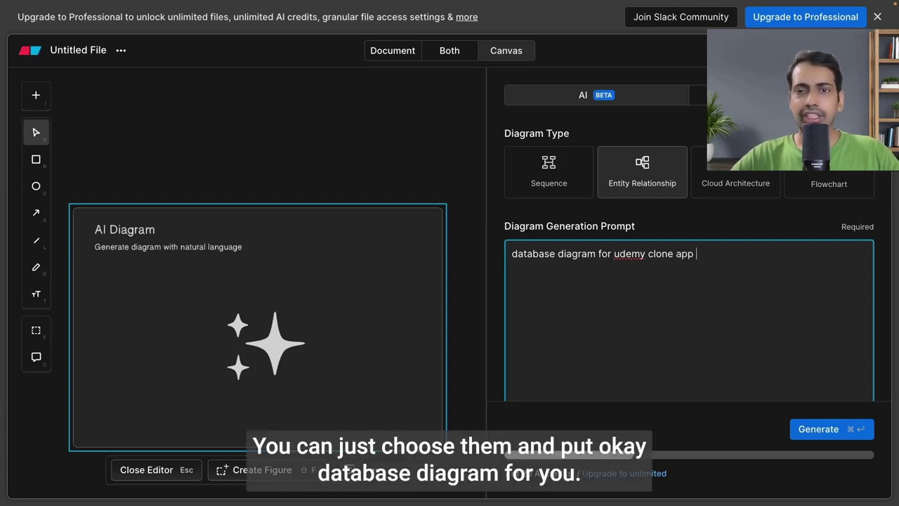
left_click(831, 436)
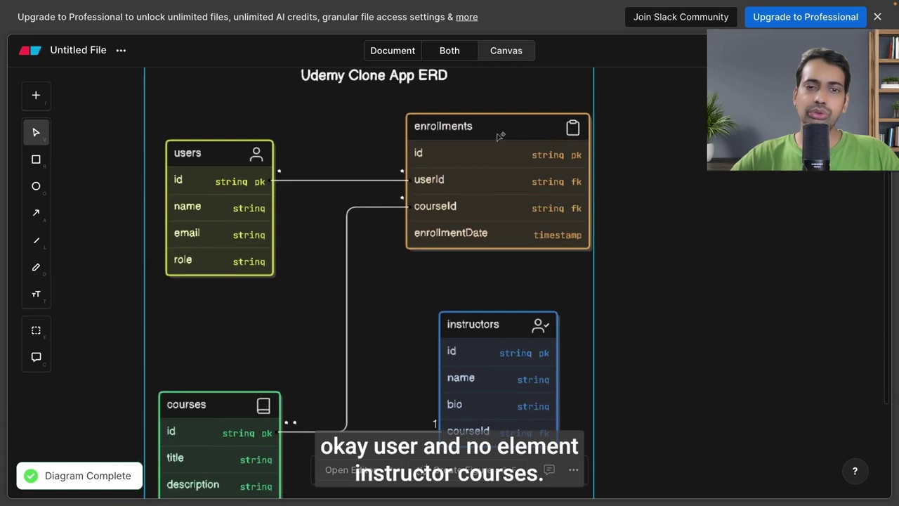
Step: Resize the Udemy Clone App ERD larger and scroll over its courses, instructors and categories tables
scroll(499, 135, "down", 5)
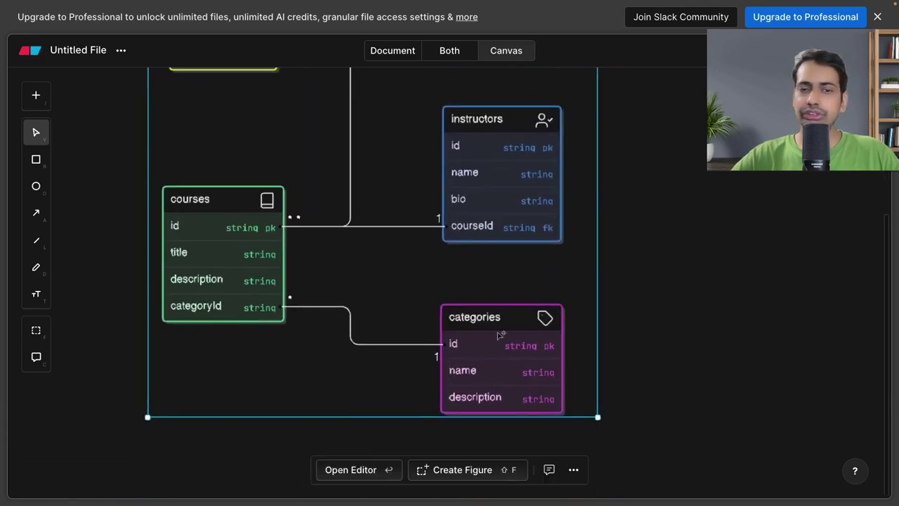
left_click_drag(597, 417, 746, 246)
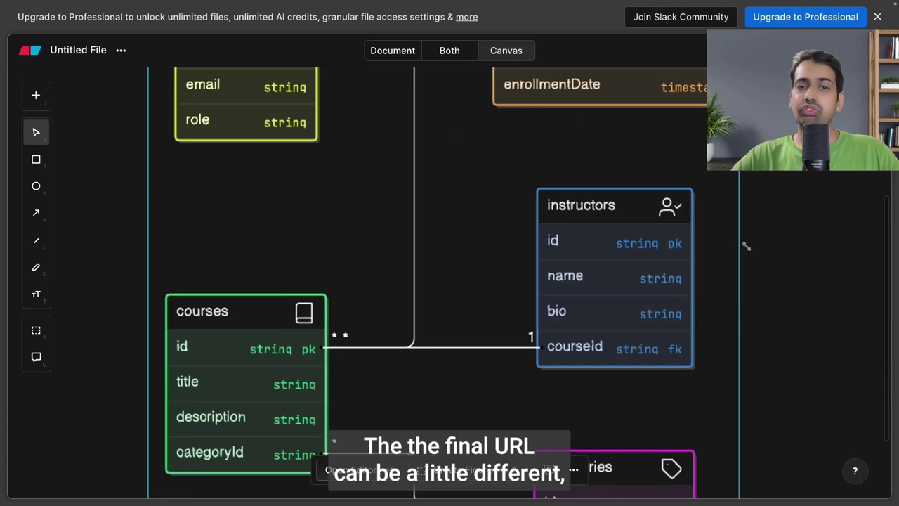
scroll(746, 246, "down", 5)
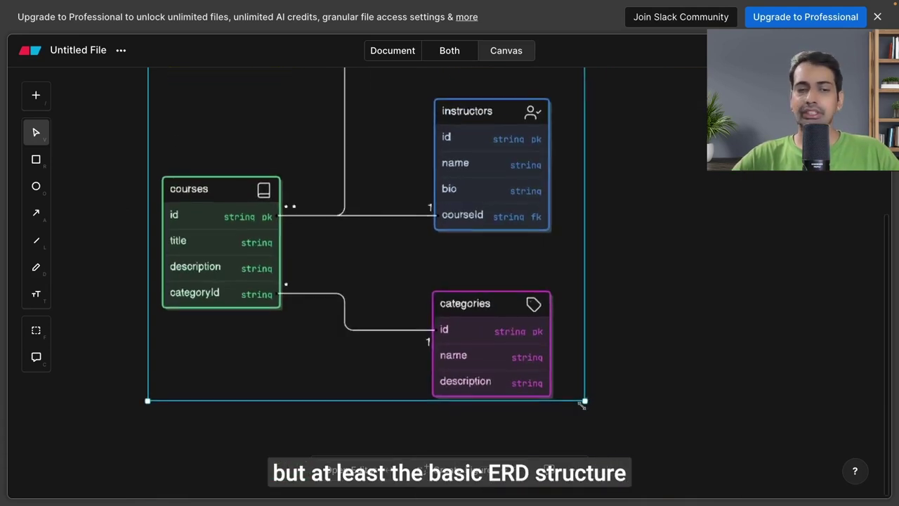
scroll(688, 277, "up", 5)
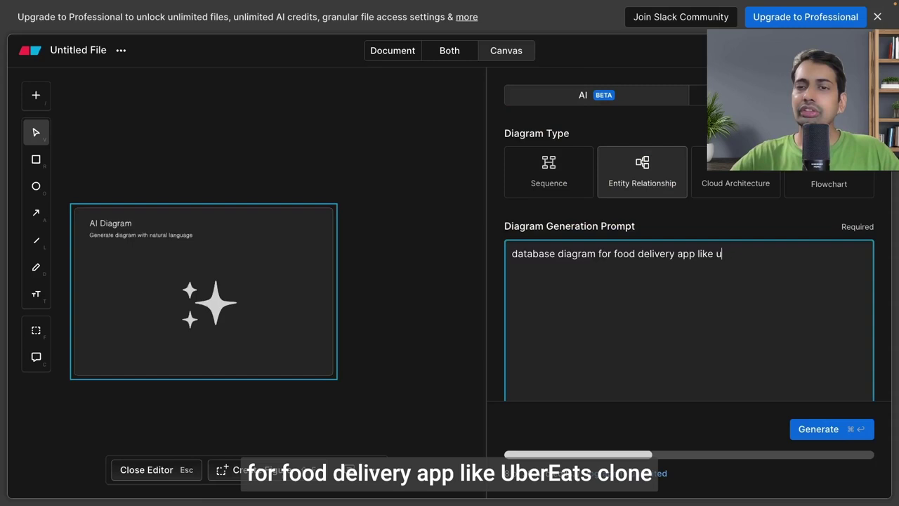
Step: Generate the ERD from a prompt for an Uber Eats-style app with payment, billing and user auth
type("ber ")
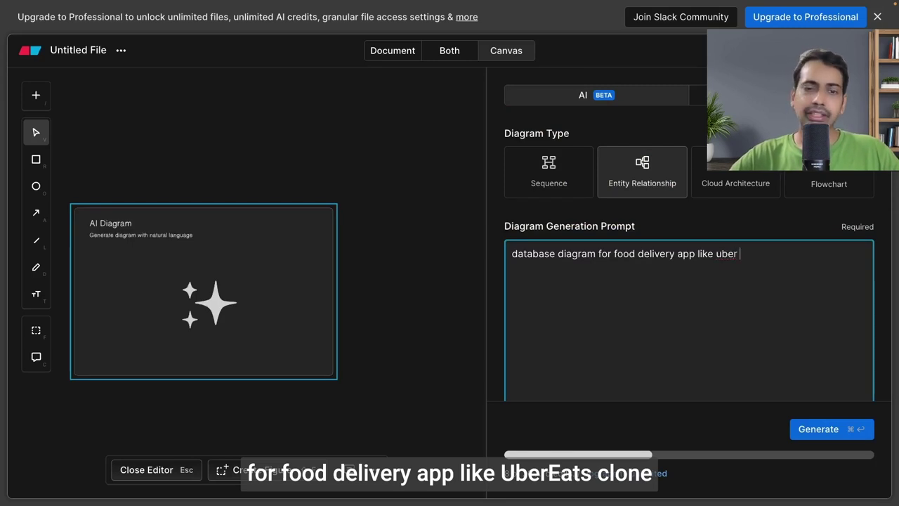
type("eats with all features ")
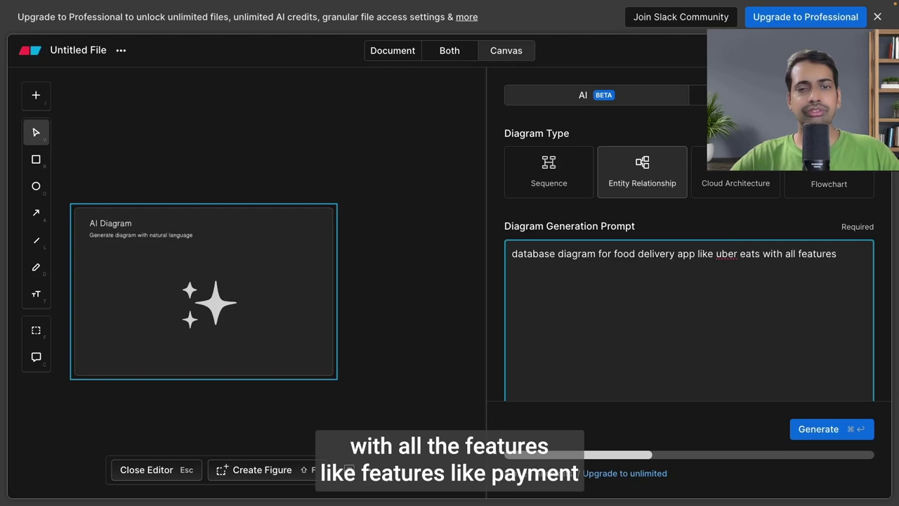
type("payment , billi")
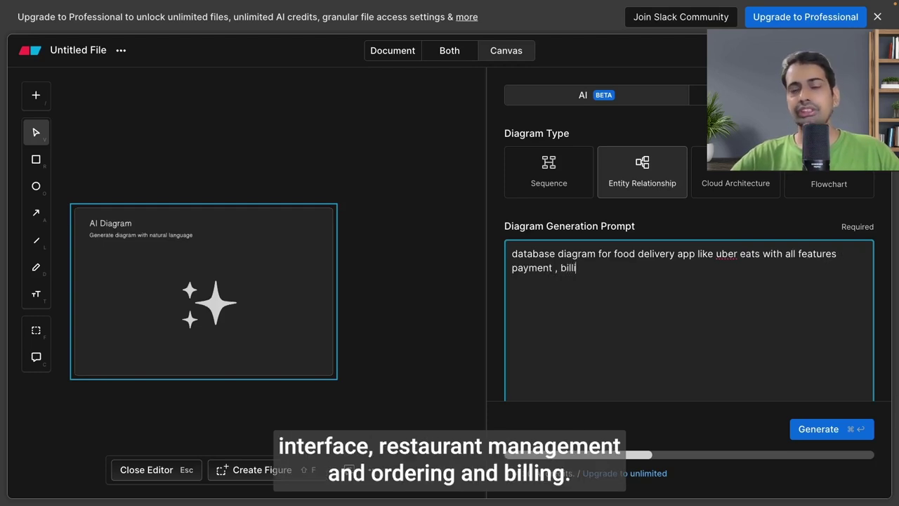
type("ng, user auth")
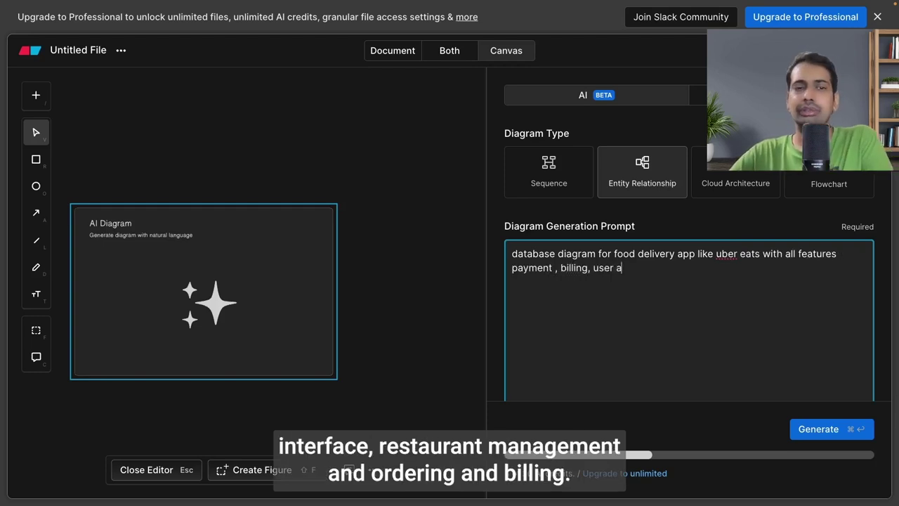
left_click(829, 430)
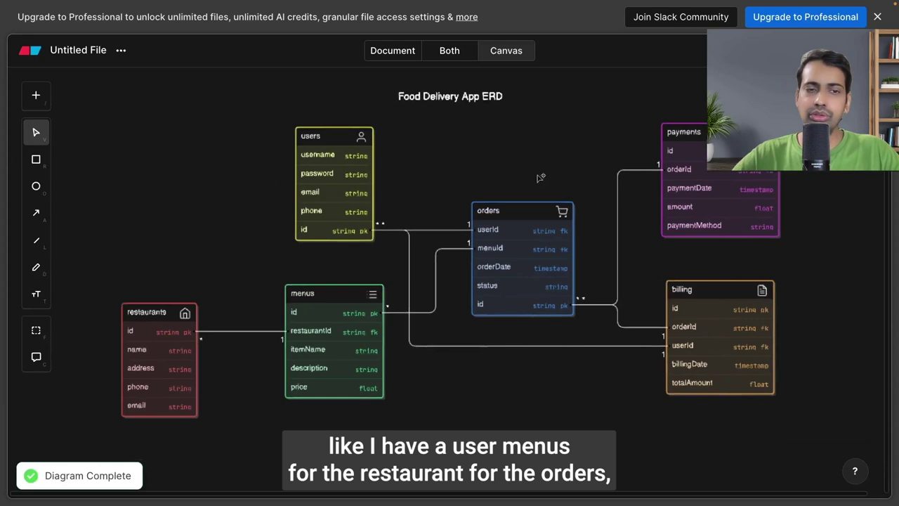
left_click(464, 199)
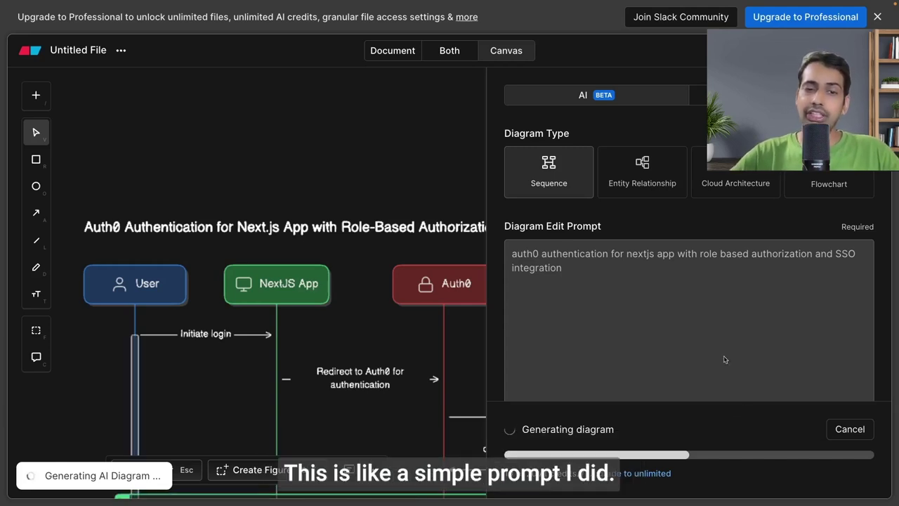
Step: Close the AI editor panel and scroll down through the Auth0 sequence diagram
left_click(429, 150)
scroll(428, 154, "down", 5)
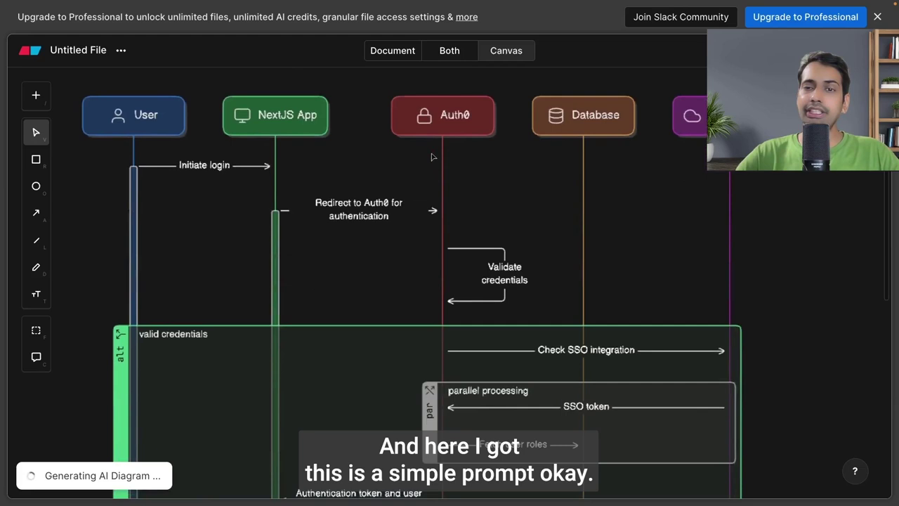